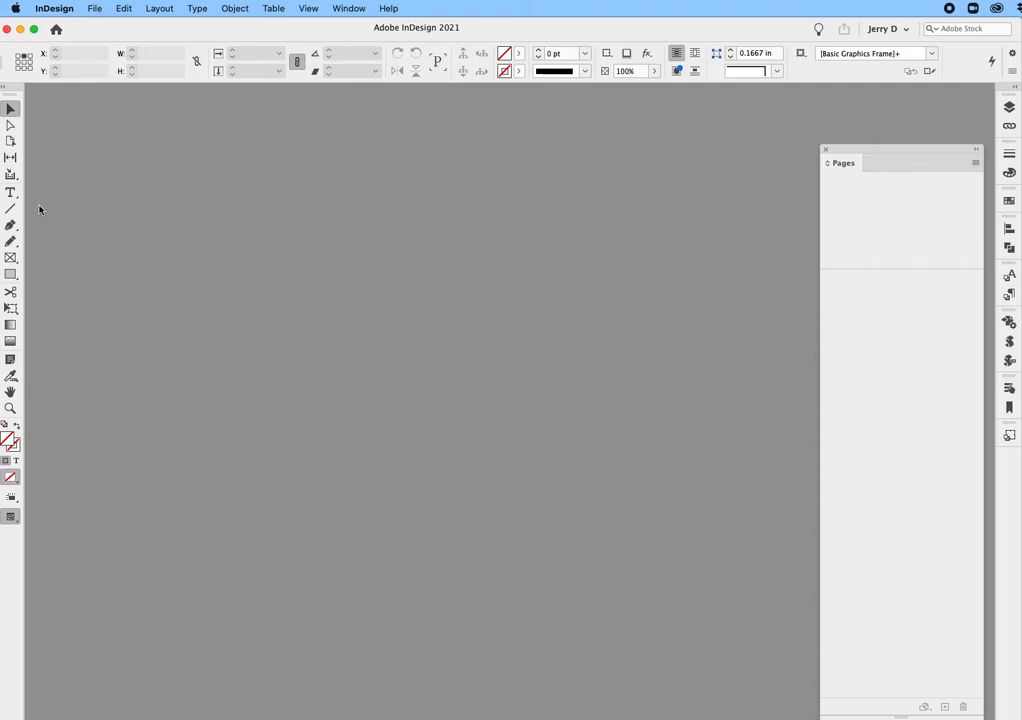
Start a new document using the Letter – Half page size in portrait orientation
{"action": "left_click", "coordinate": [101, 11]}
{"action": "mouse_move", "coordinate": [98, 28]}
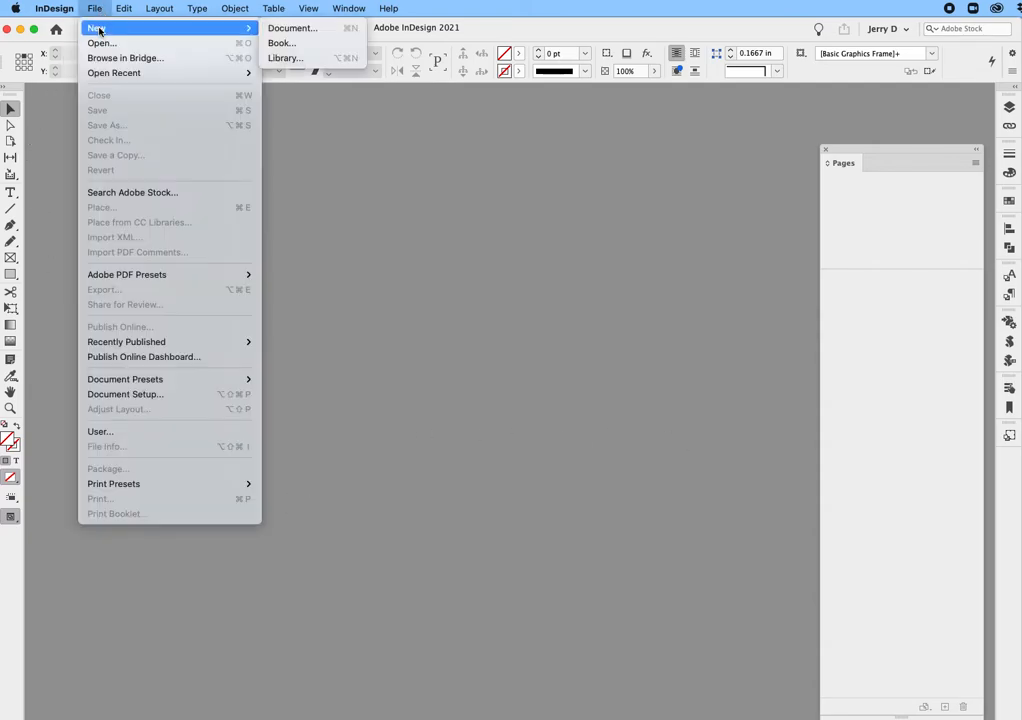
{"action": "left_click", "coordinate": [316, 29]}
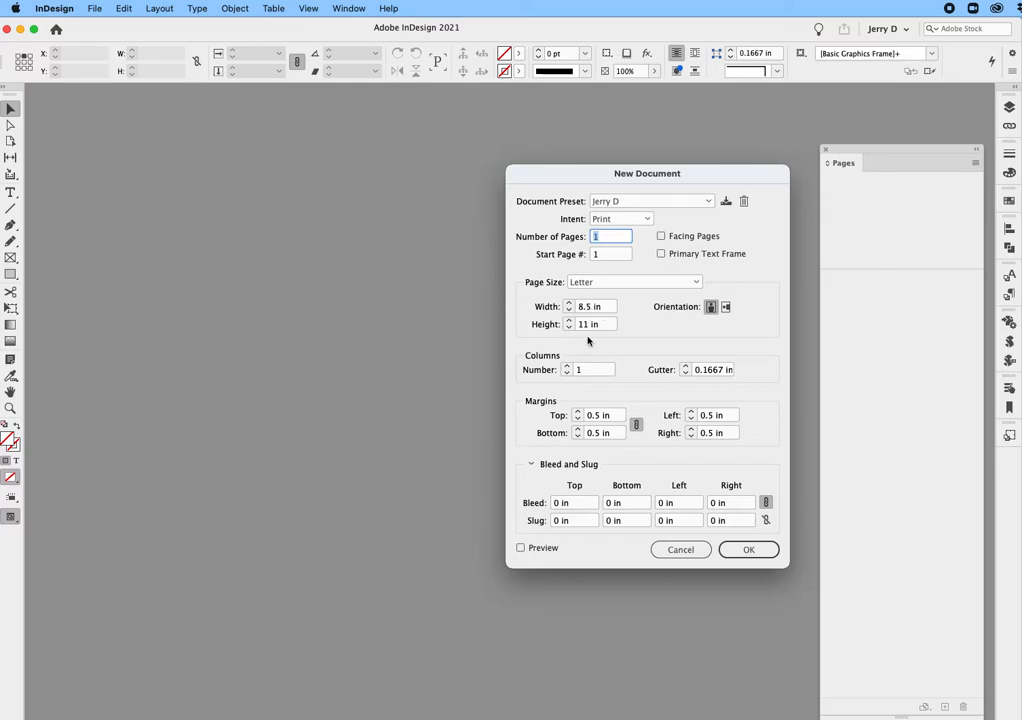
{"action": "left_click", "coordinate": [666, 283]}
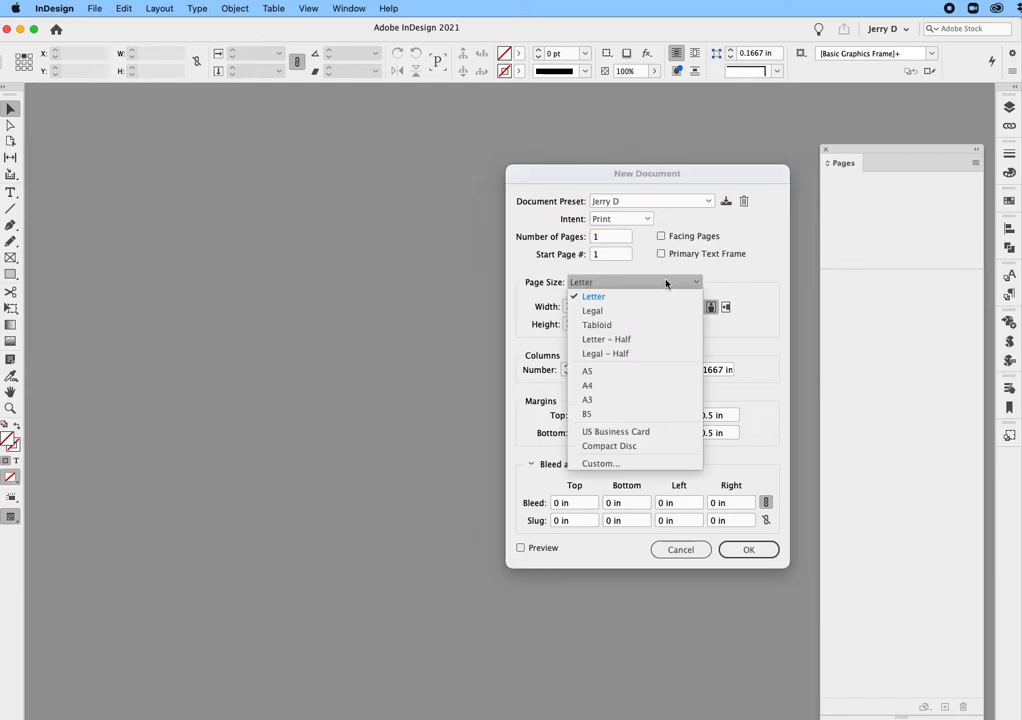
{"action": "left_click", "coordinate": [641, 340]}
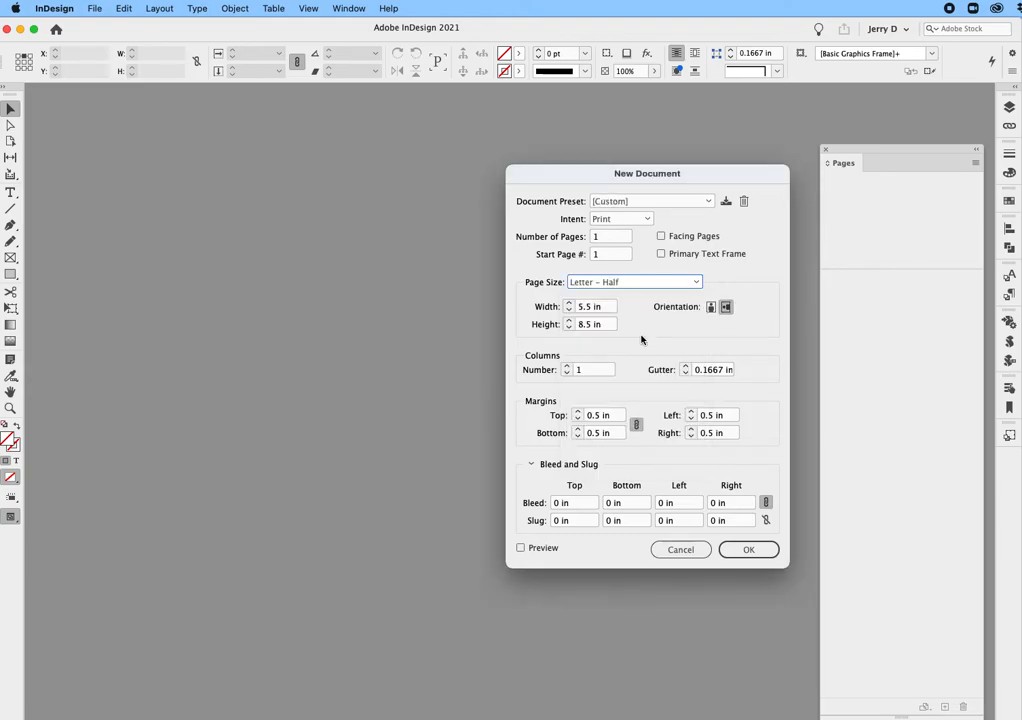
{"action": "left_click", "coordinate": [710, 307]}
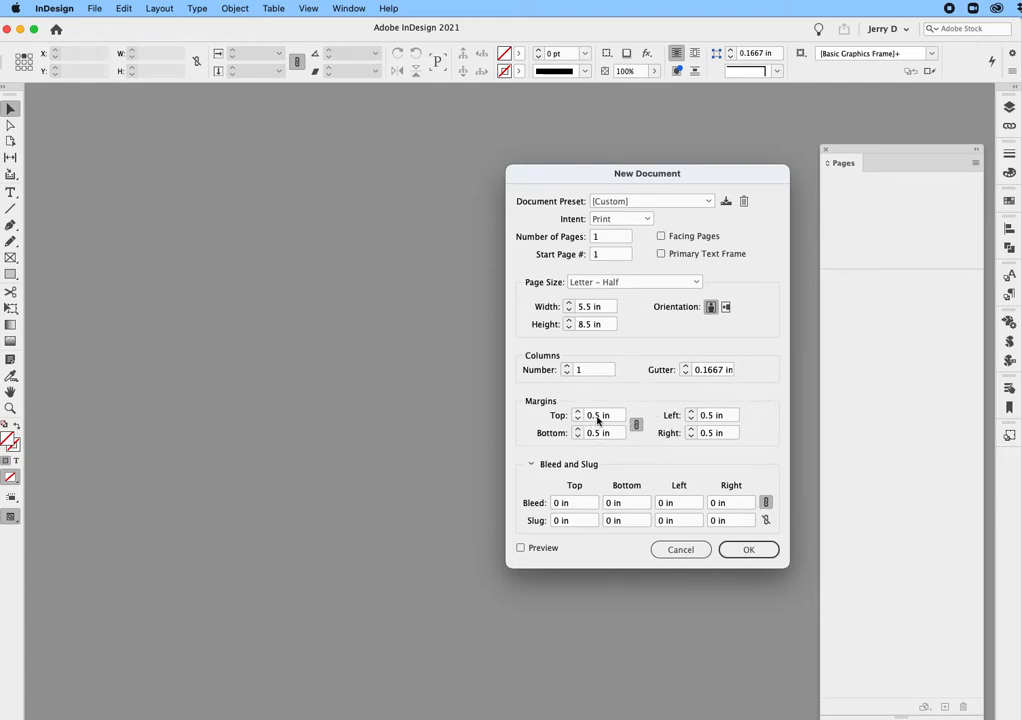
Set all page margins to 0 in and all bleed values to 0.125 in
{"action": "left_click_drag", "start_coordinate": [610, 415], "coordinate": [579, 415]}
{"action": "type", "text": "0"}
{"action": "left_click", "coordinate": [588, 502]}
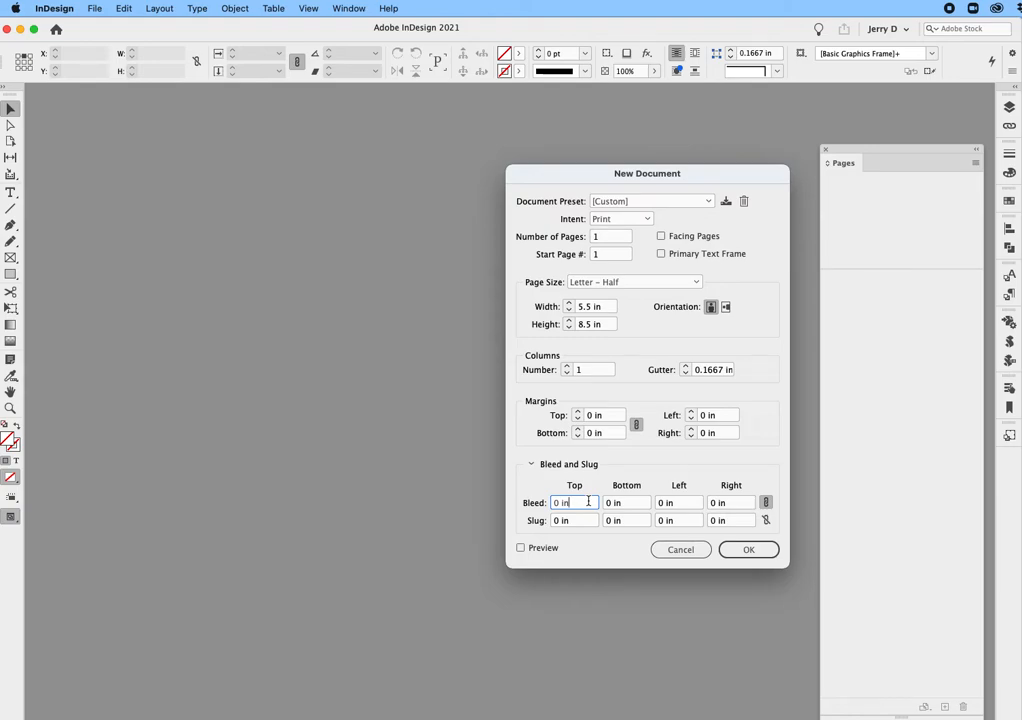
{"action": "left_click_drag", "start_coordinate": [588, 502], "coordinate": [545, 504]}
{"action": "type", "text": ".125"}
{"action": "key", "text": "Tab"}
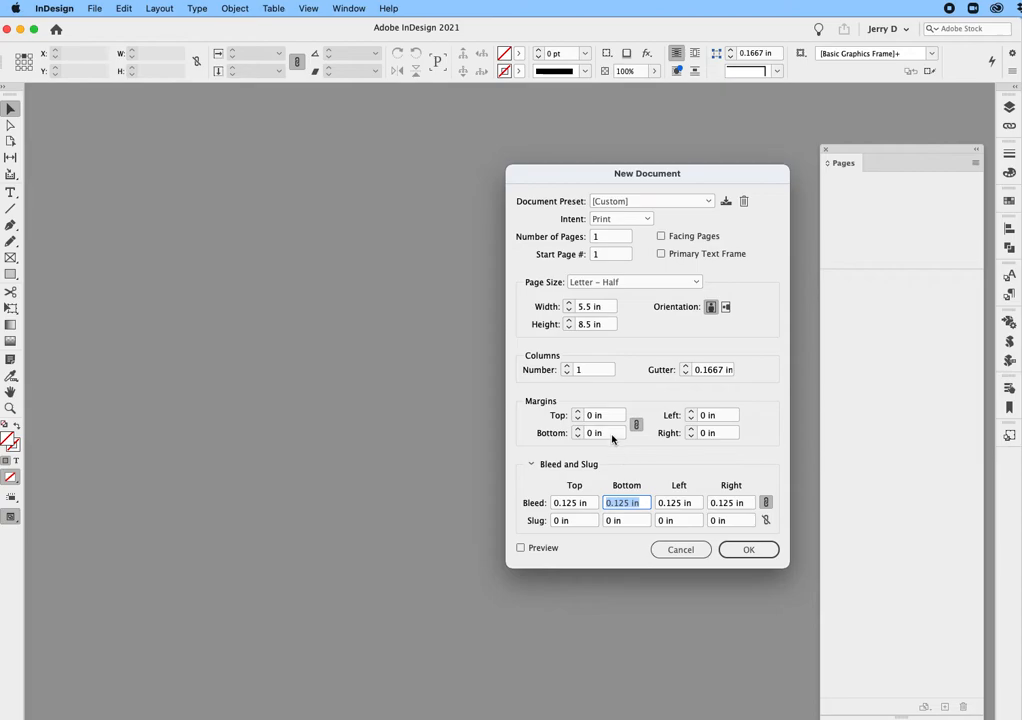
Enable facing pages, set the number of pages to 3, and create the document
{"action": "left_click", "coordinate": [661, 237]}
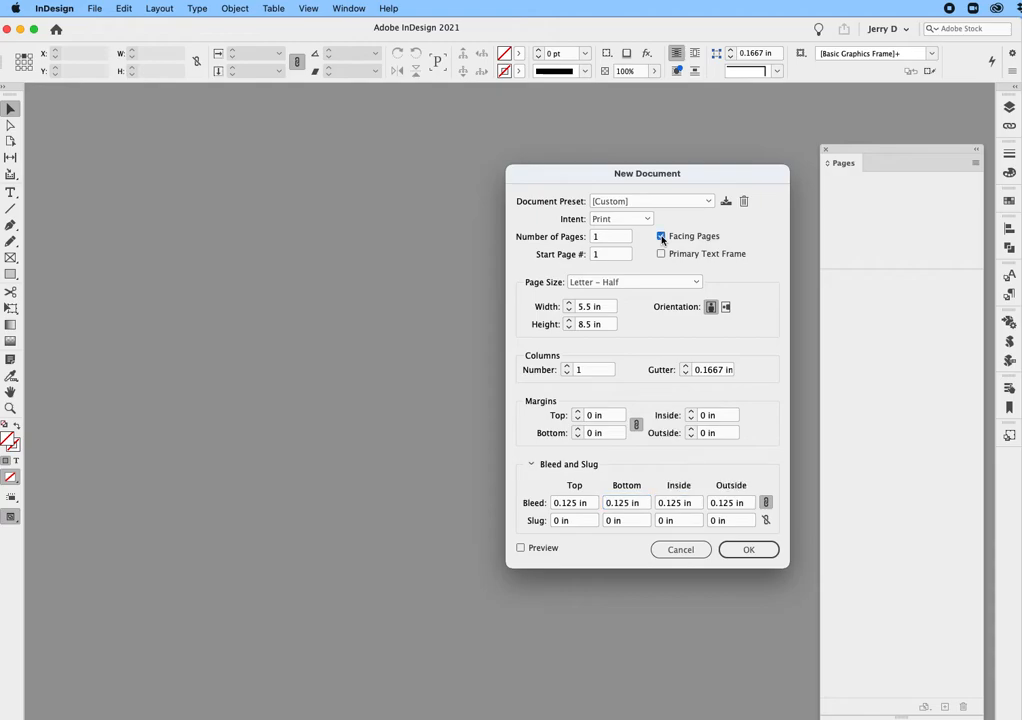
{"action": "double_click", "coordinate": [600, 237]}
{"action": "type", "text": "3"}
{"action": "left_click", "coordinate": [740, 549]}
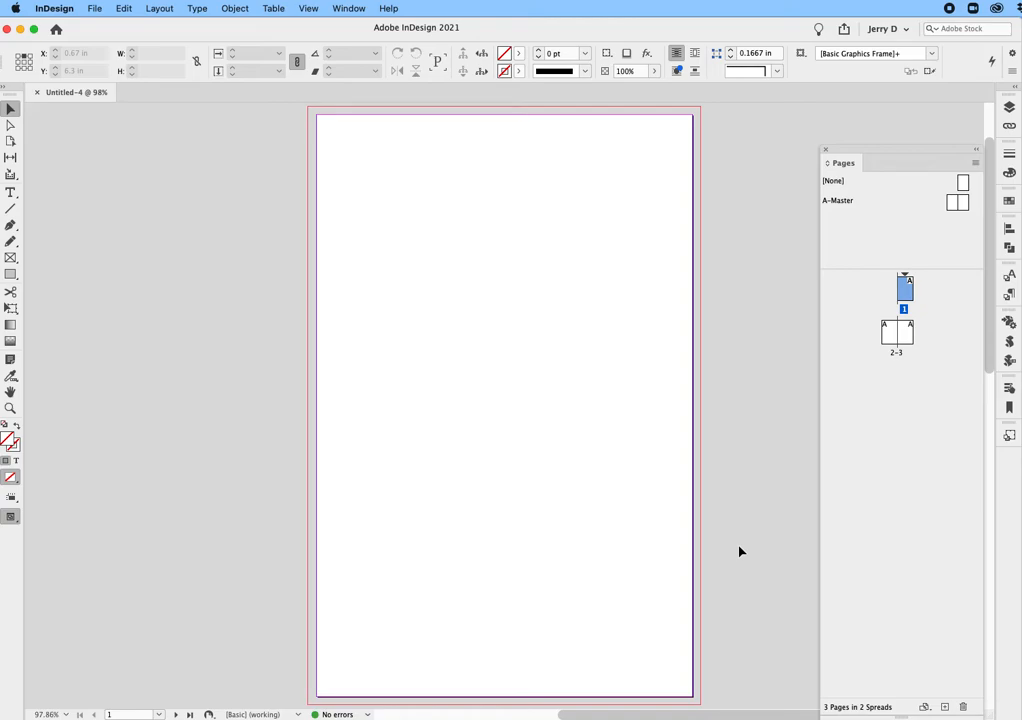
Turn off Allow Document Pages to Shuffle for the document's pages
{"action": "left_click", "coordinate": [905, 340], "text": "shift"}
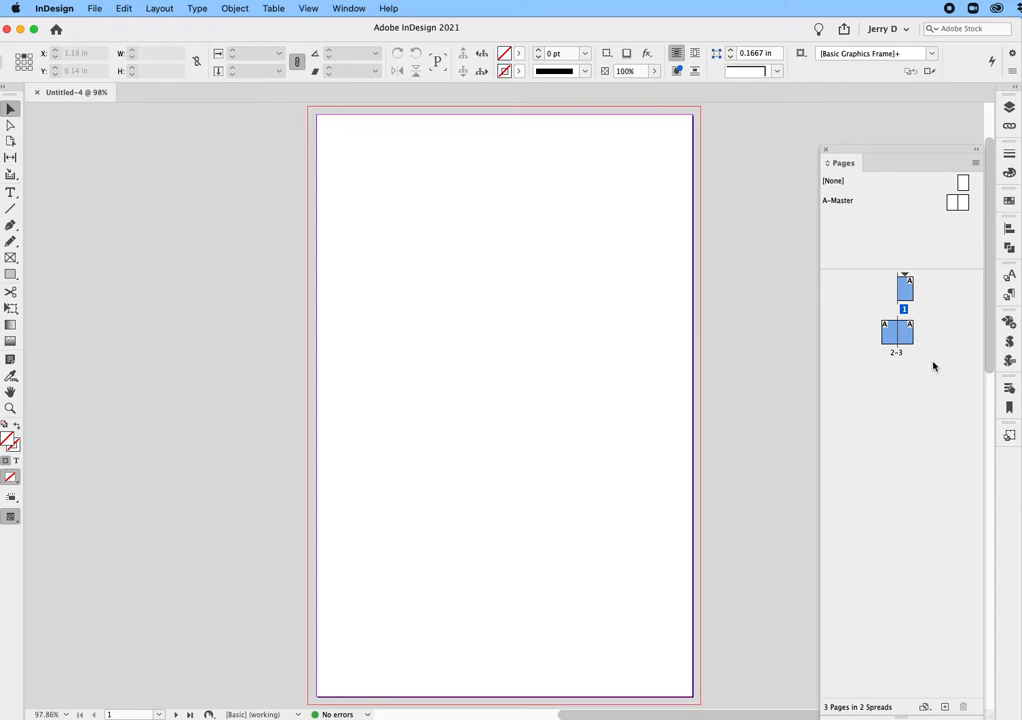
{"action": "left_click", "coordinate": [975, 164]}
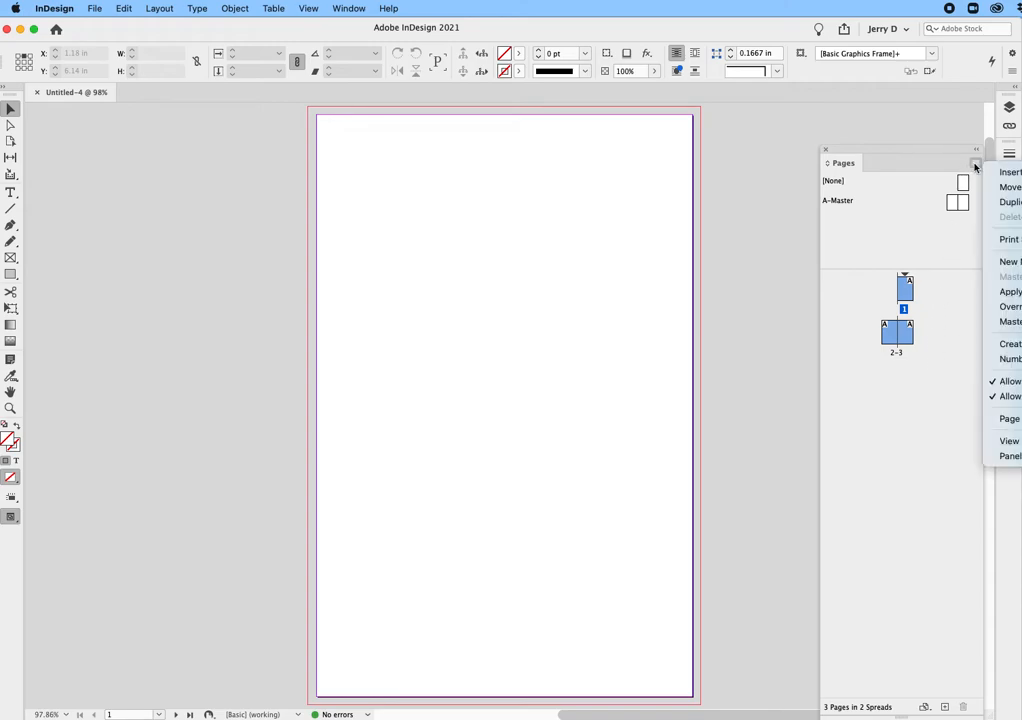
{"action": "left_click", "coordinate": [910, 153]}
{"action": "left_click_drag", "start_coordinate": [881, 152], "coordinate": [714, 141]}
{"action": "left_click", "coordinate": [808, 156]}
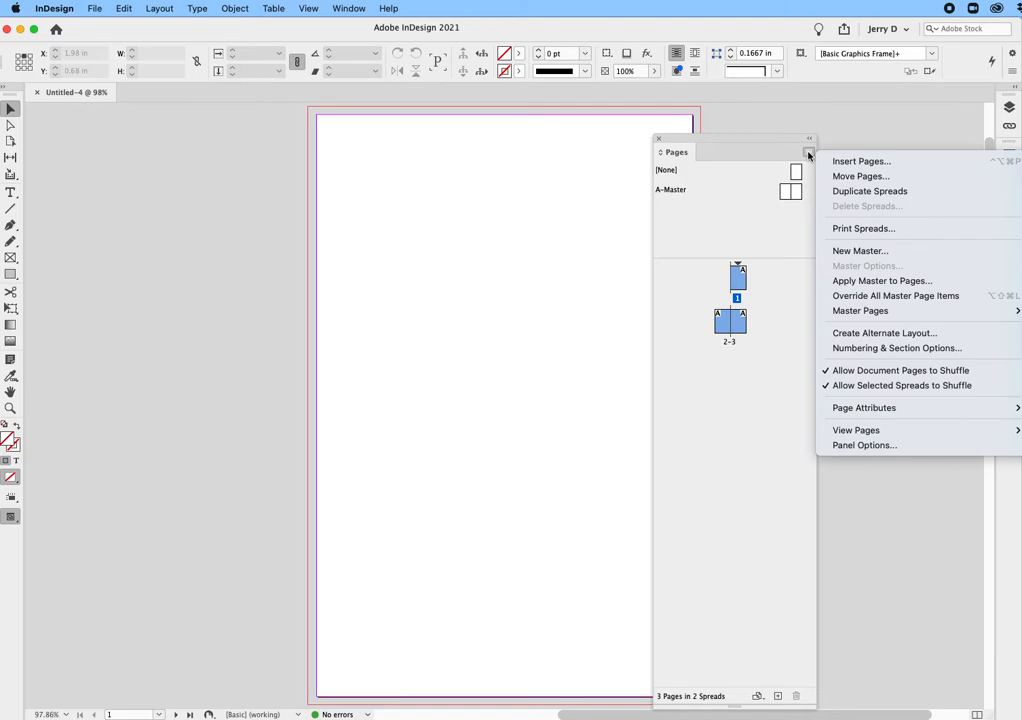
{"action": "left_click", "coordinate": [856, 373]}
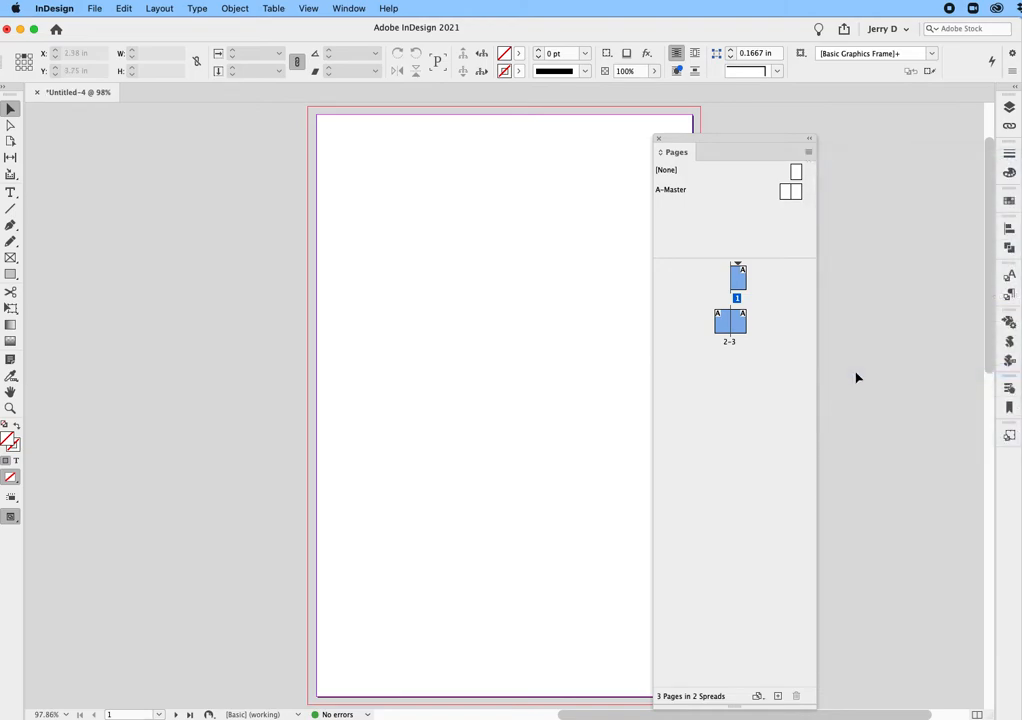
Move the pages 2–3 spread beside page 1 so all three pages form one spread
{"action": "left_click", "coordinate": [771, 363]}
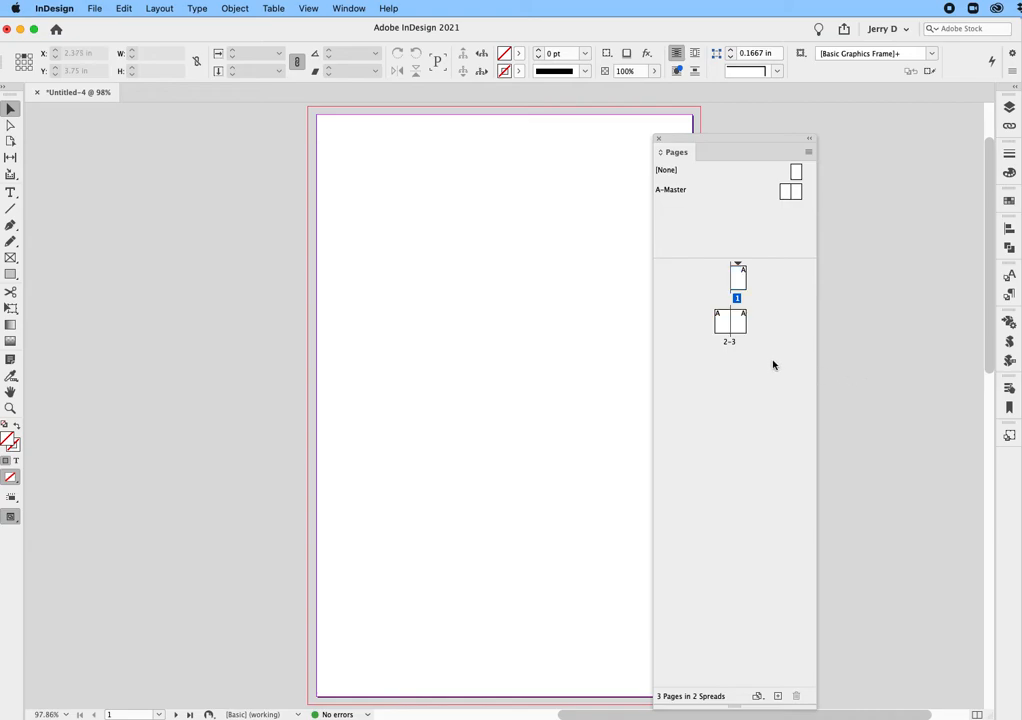
{"action": "left_click", "coordinate": [723, 323]}
{"action": "left_click", "coordinate": [741, 321], "text": "shift"}
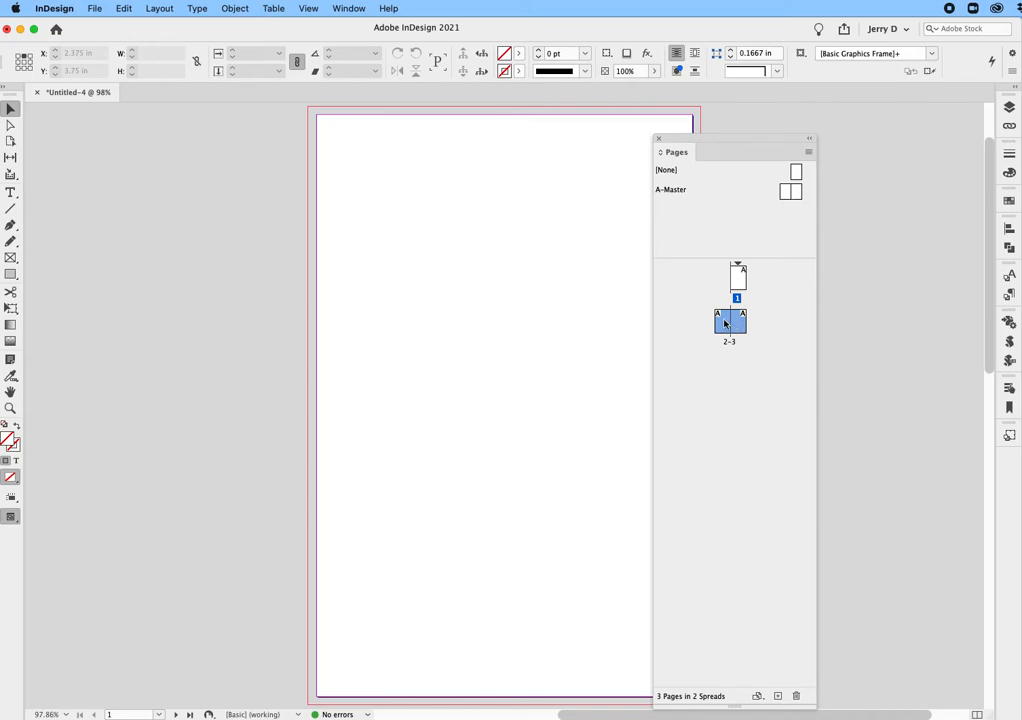
{"action": "left_click_drag", "start_coordinate": [725, 323], "coordinate": [748, 293]}
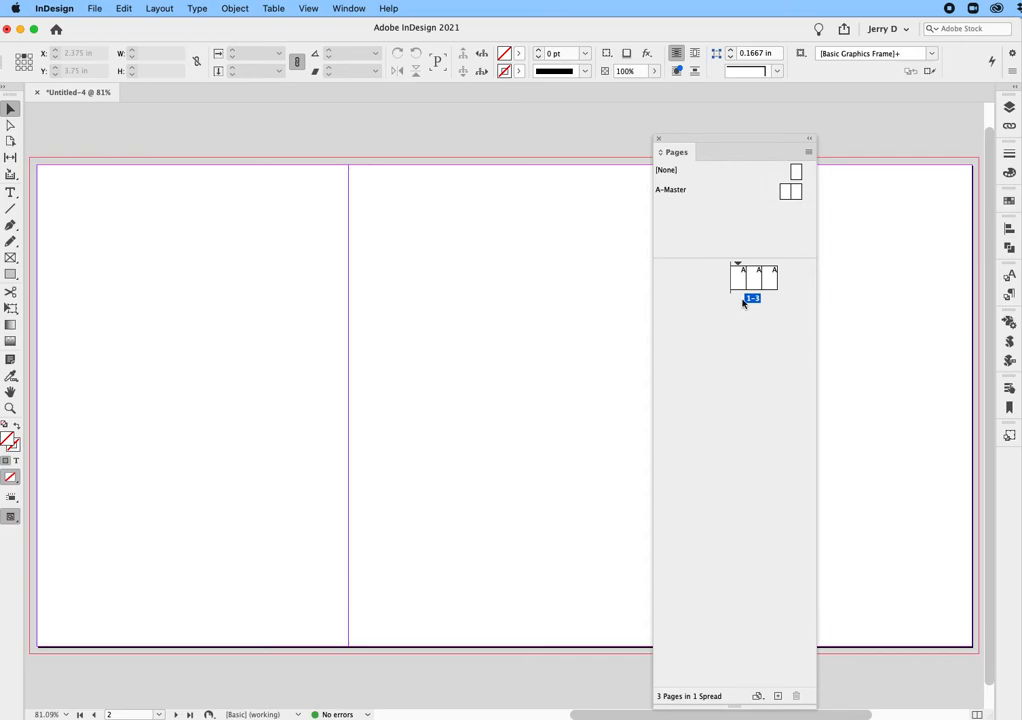
Select the middle page with the Page tool and set its width to 0.5 in
{"action": "left_click_drag", "start_coordinate": [712, 143], "coordinate": [852, 285]}
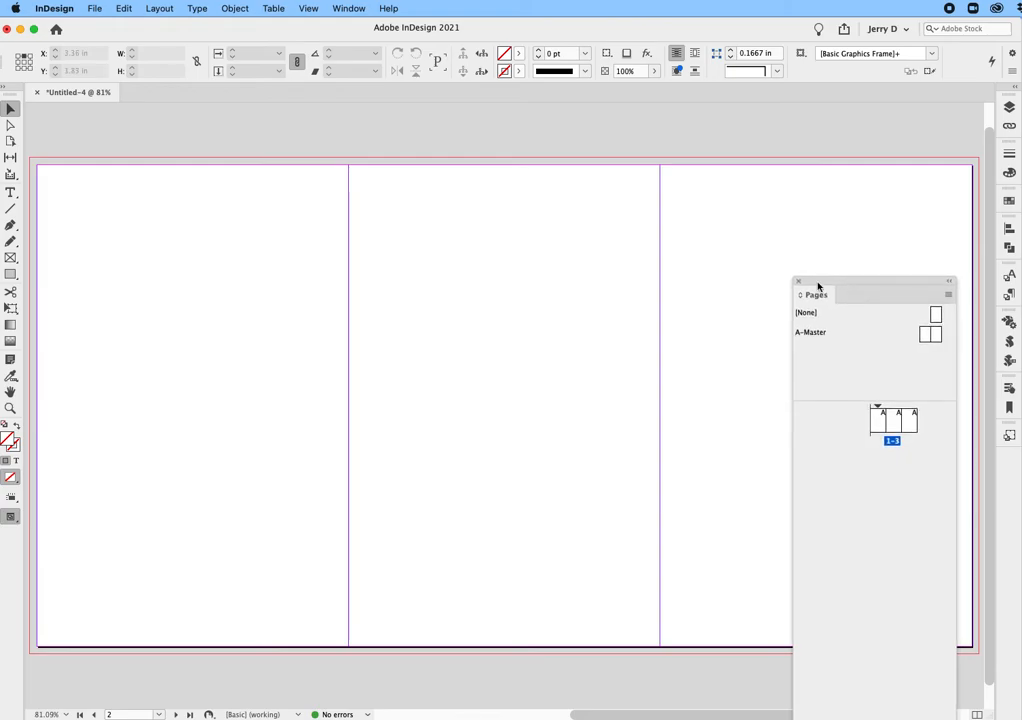
{"action": "left_click_drag", "start_coordinate": [858, 284], "coordinate": [1003, 147]}
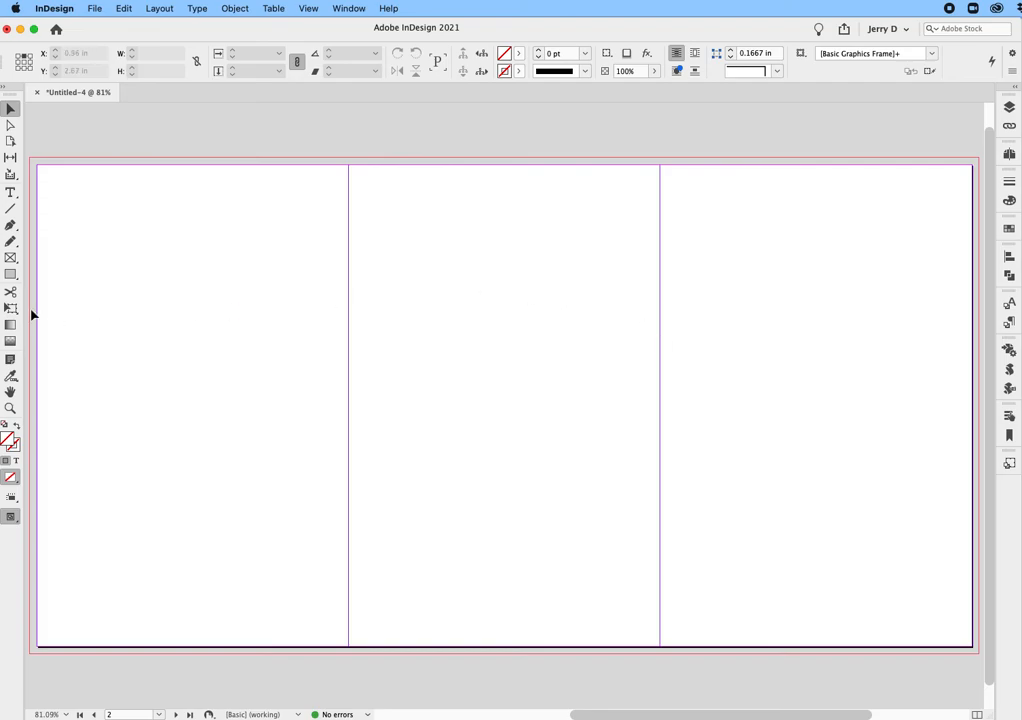
{"action": "left_click", "coordinate": [10, 142]}
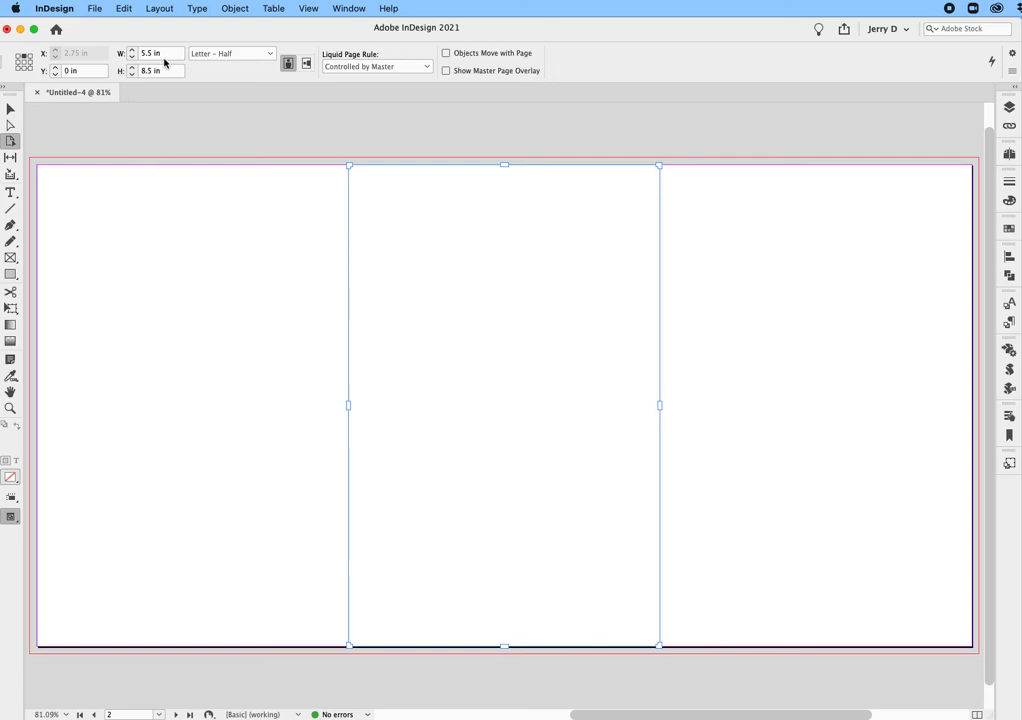
{"action": "left_click", "coordinate": [128, 54]}
{"action": "type", "text": ".5"}
{"action": "key", "text": "Return"}
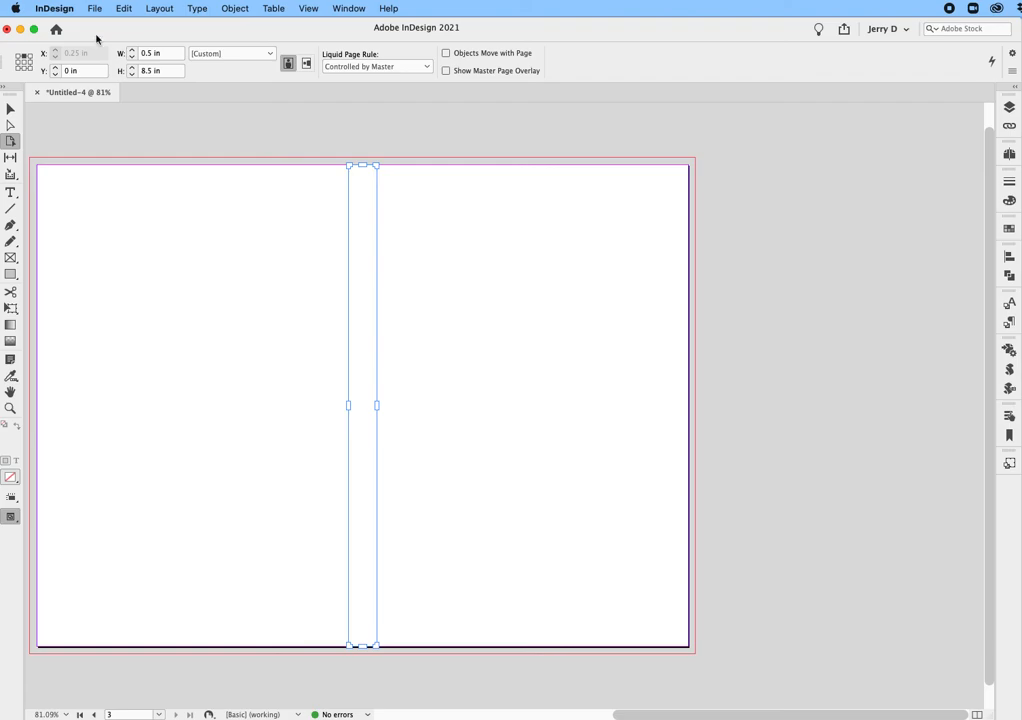
Narrow the middle page's width to 0.25 in
{"action": "left_click", "coordinate": [146, 53]}
{"action": "type", "text": ".25"}
{"action": "key", "text": "Return"}
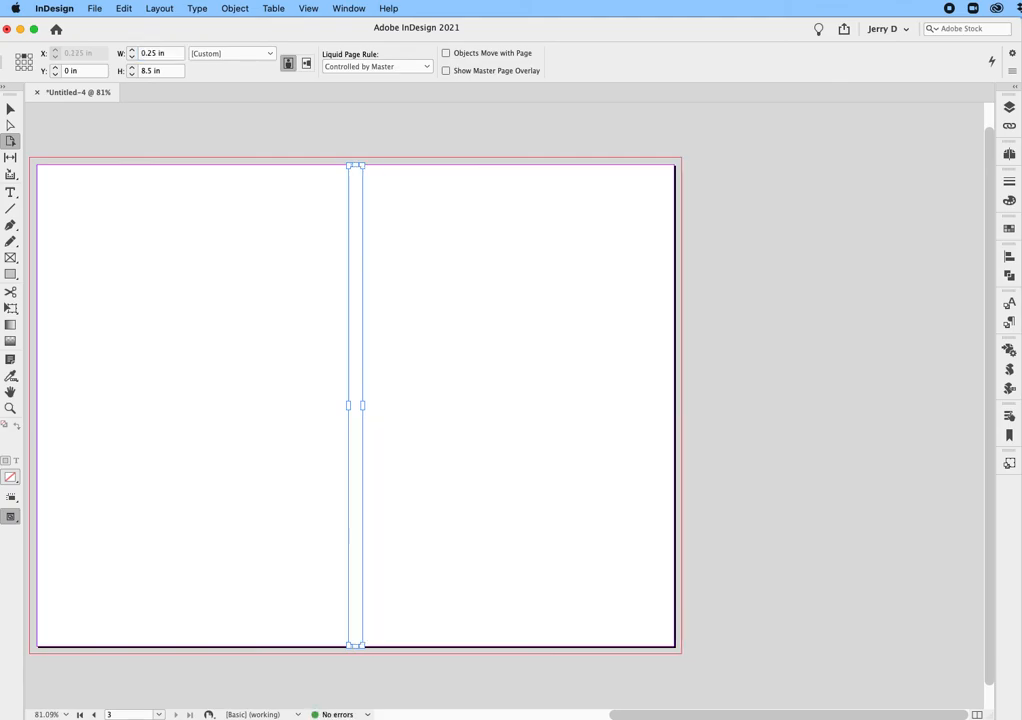